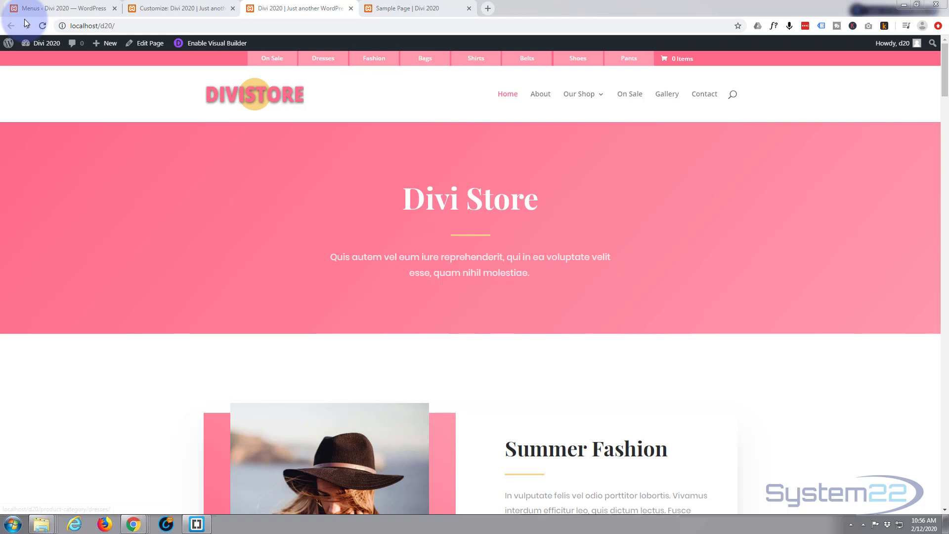
Return to Appearance > Menus and review the Secondary menu's eight category items
left_click(54, 8)
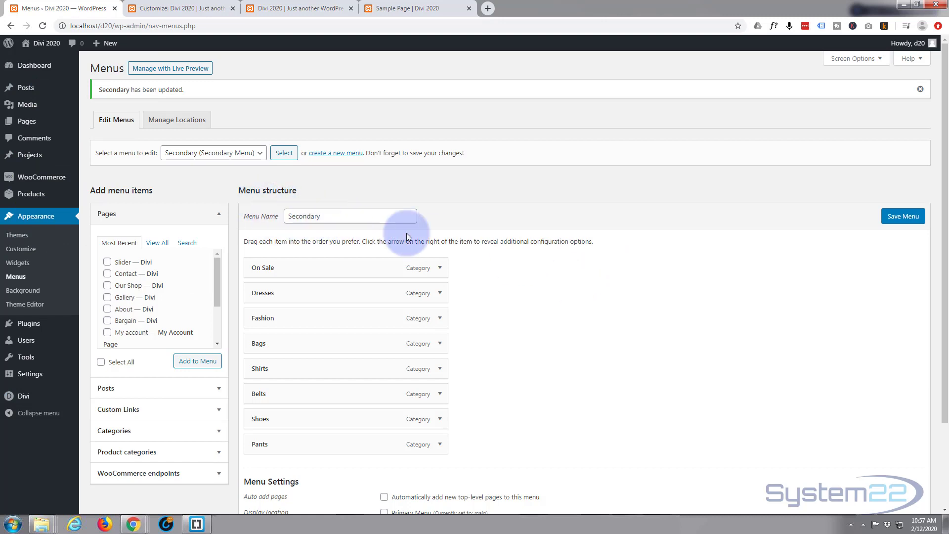
scroll(580, 313, "down", 2)
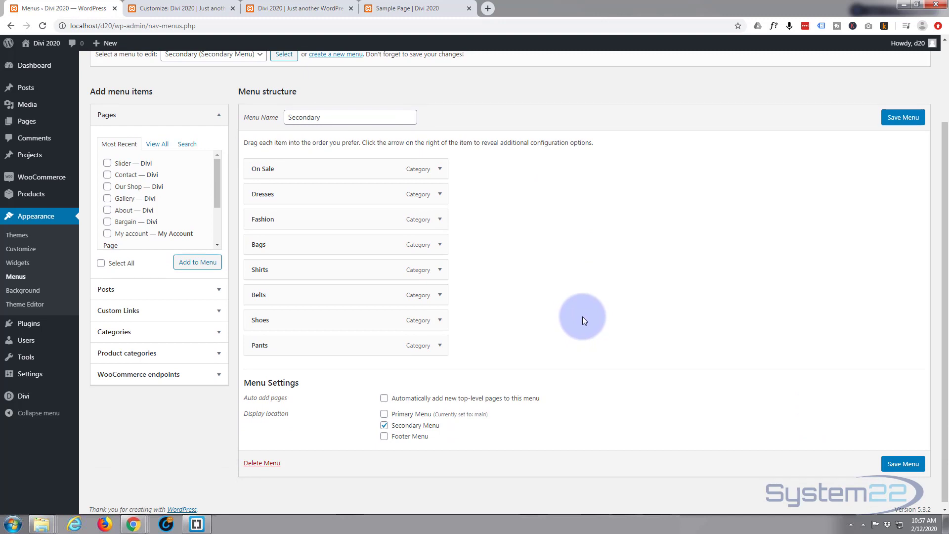
scroll(583, 317, "up", 1)
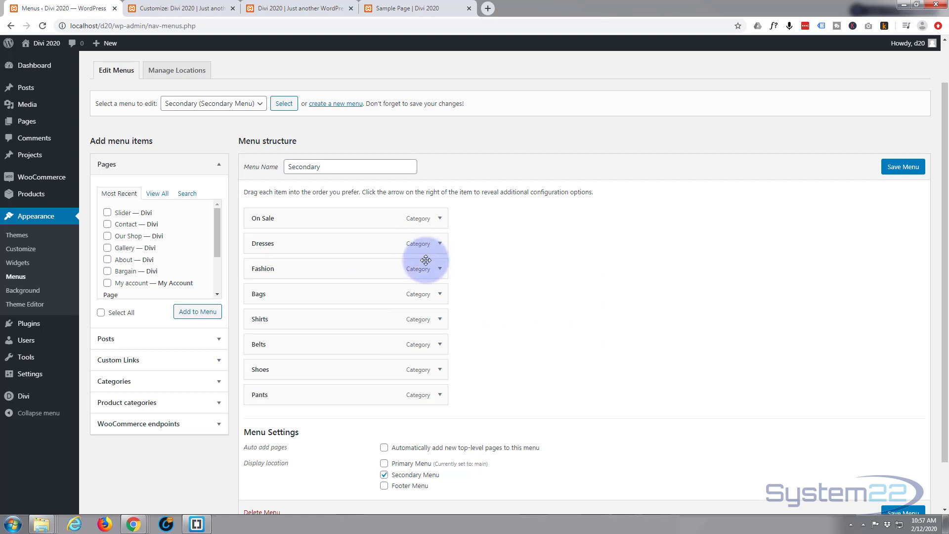
Expand and remove the Dresses item, then the Fashion item, from the Secondary menu
left_click(440, 244)
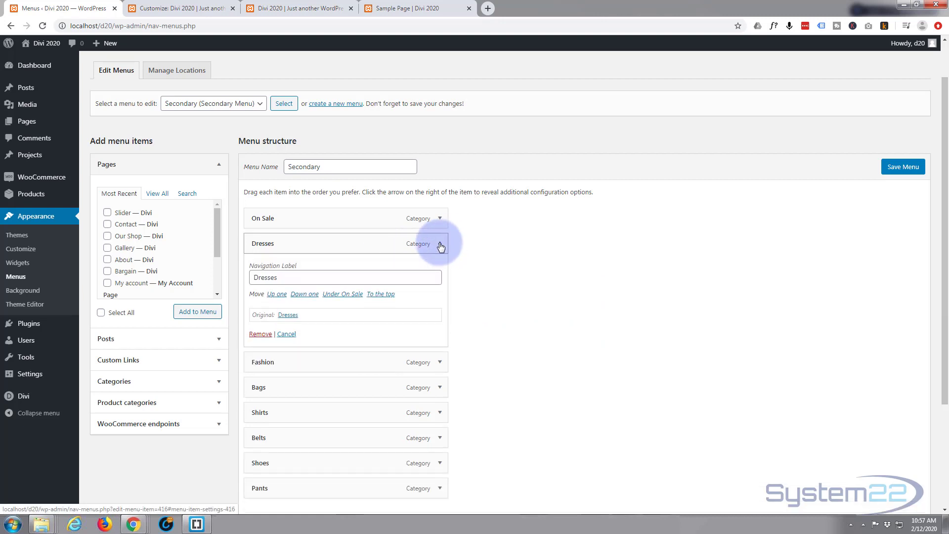
left_click(261, 335)
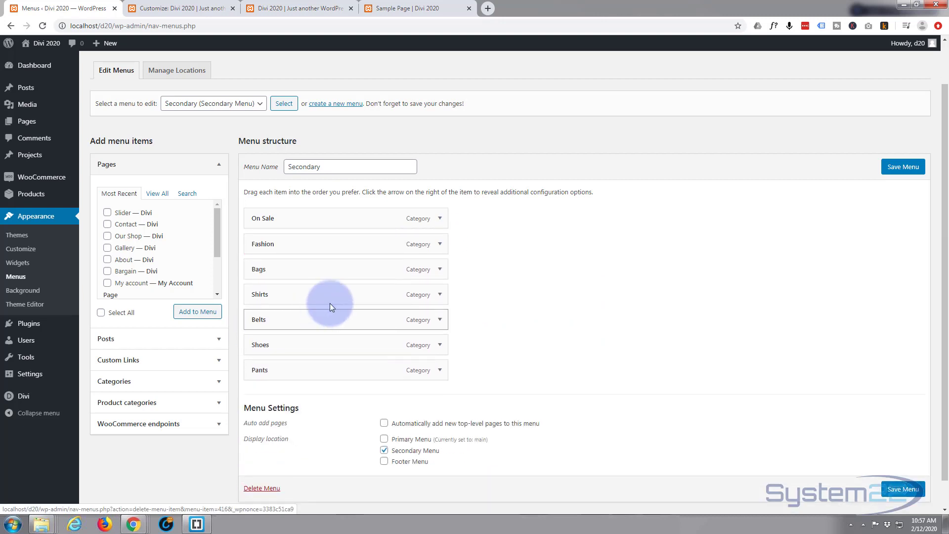
left_click(440, 244)
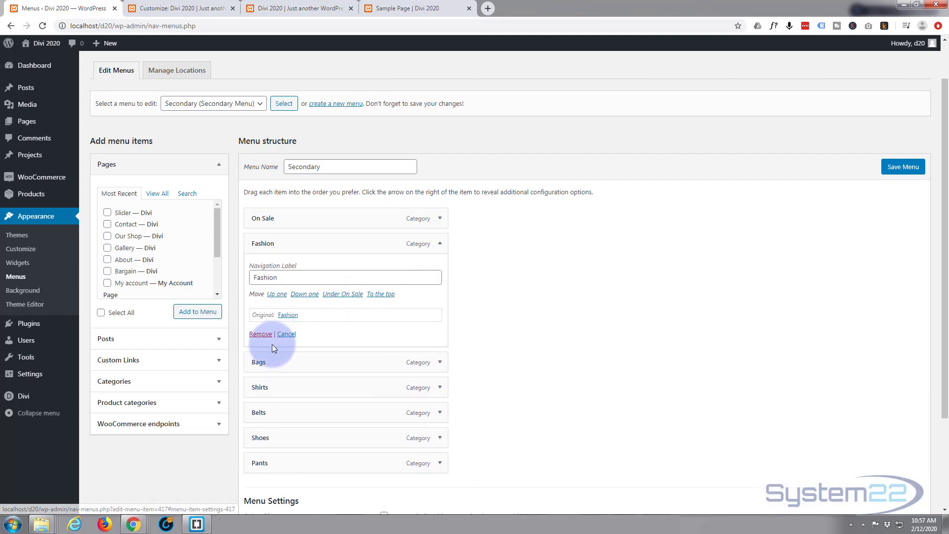
left_click(260, 332)
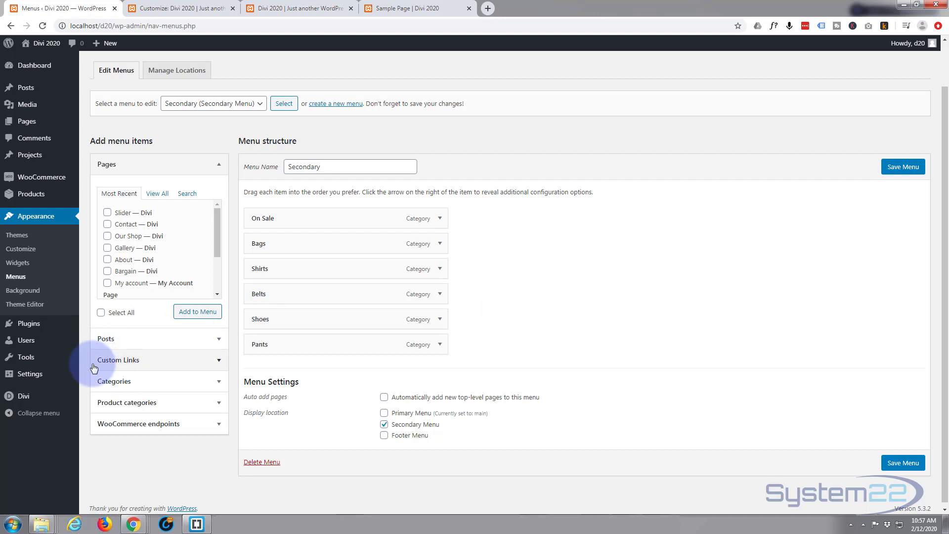
Expand Custom Links and pick out the site base address localhost/d20 from the address bar
left_click(195, 360)
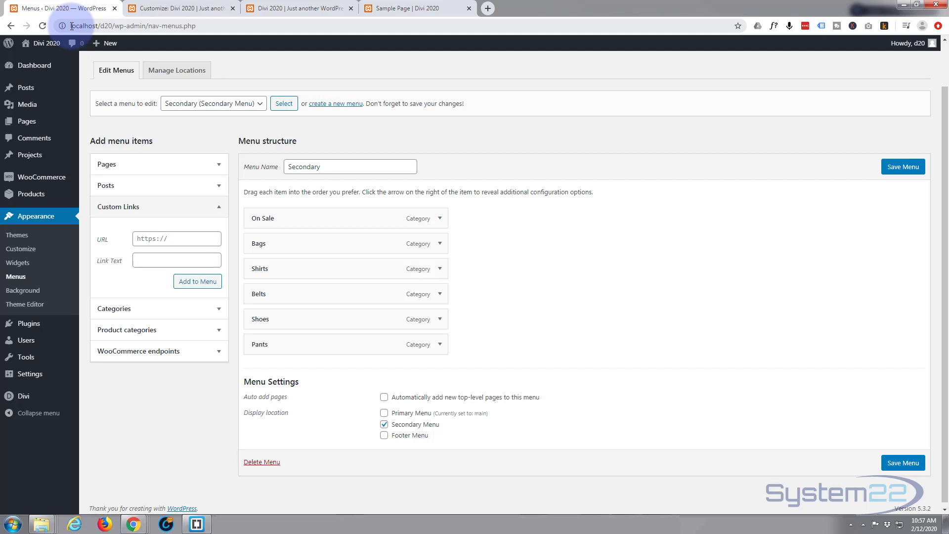
left_click(99, 25)
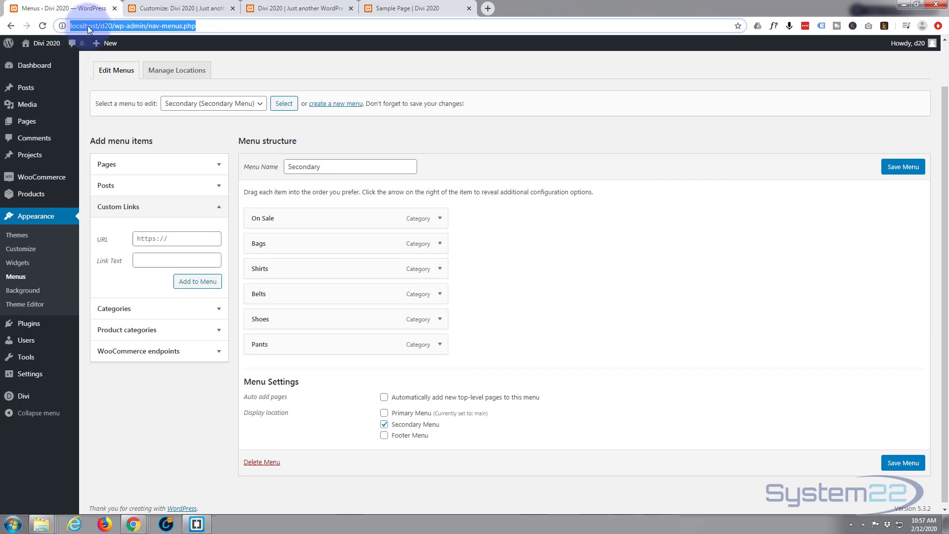
double_click(88, 26)
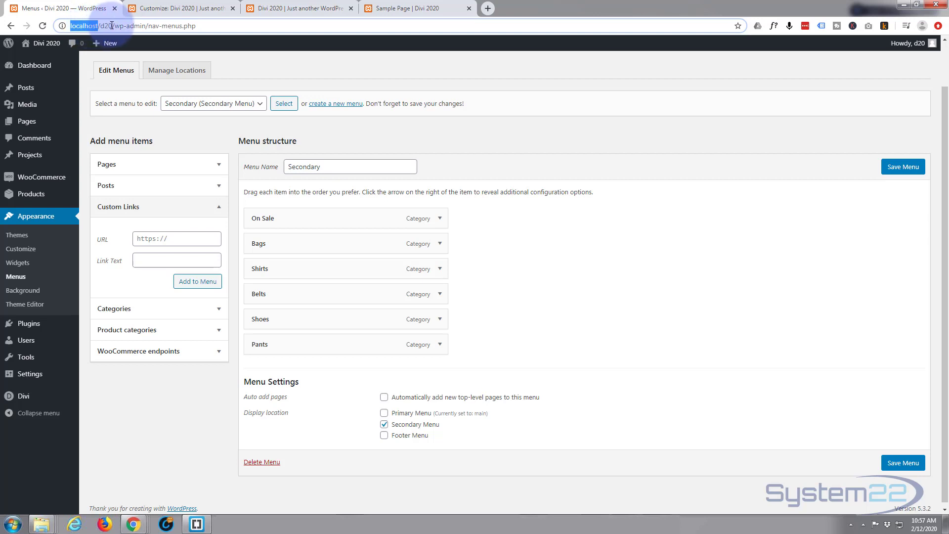
left_click(113, 25, "shift")
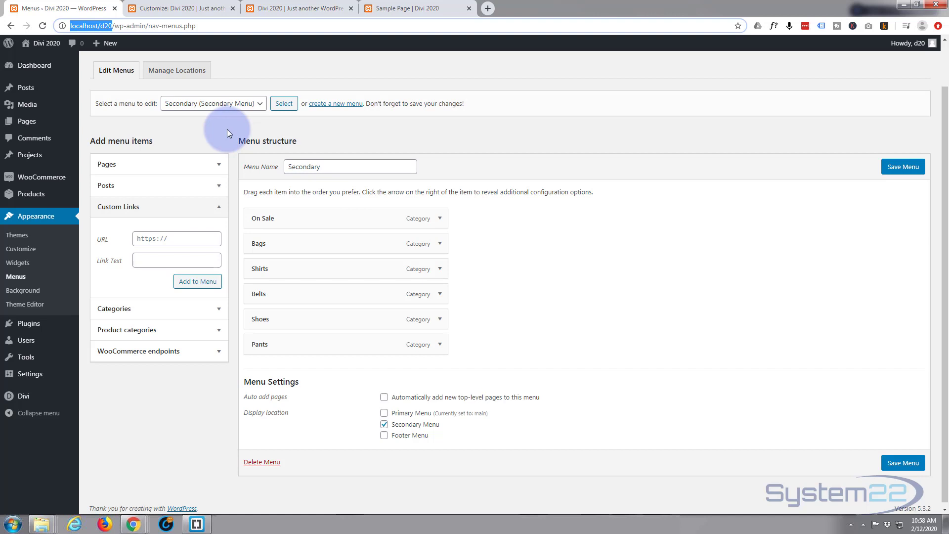
left_click(173, 238)
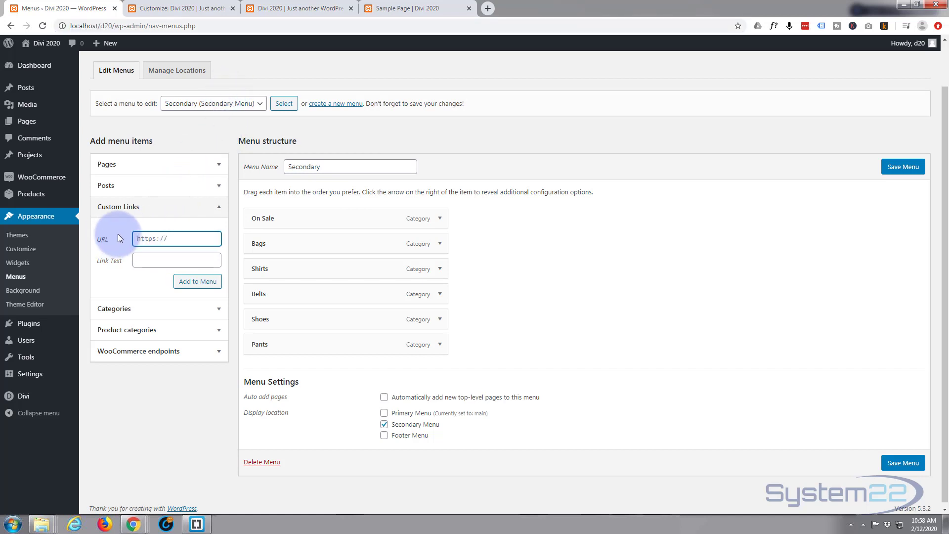
type("http://localhost/d20")
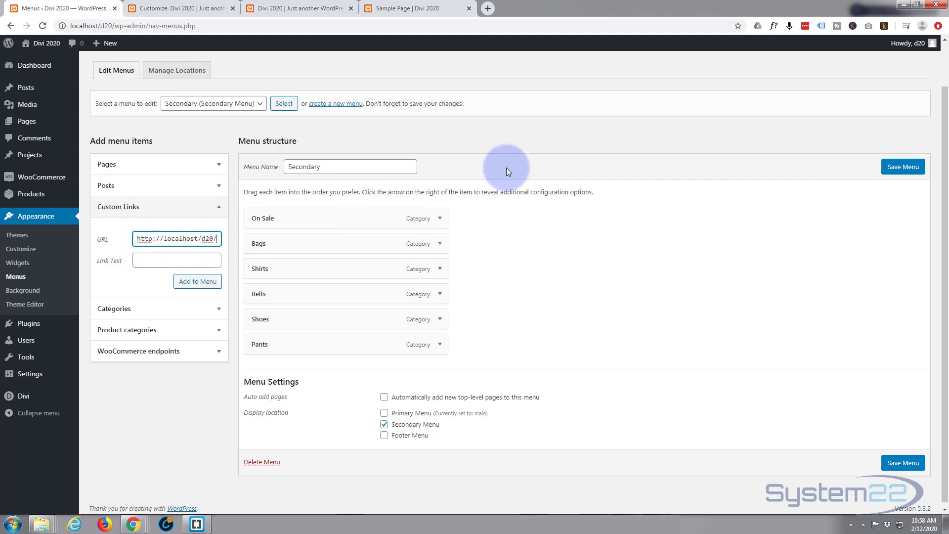
type("/wp-admin")
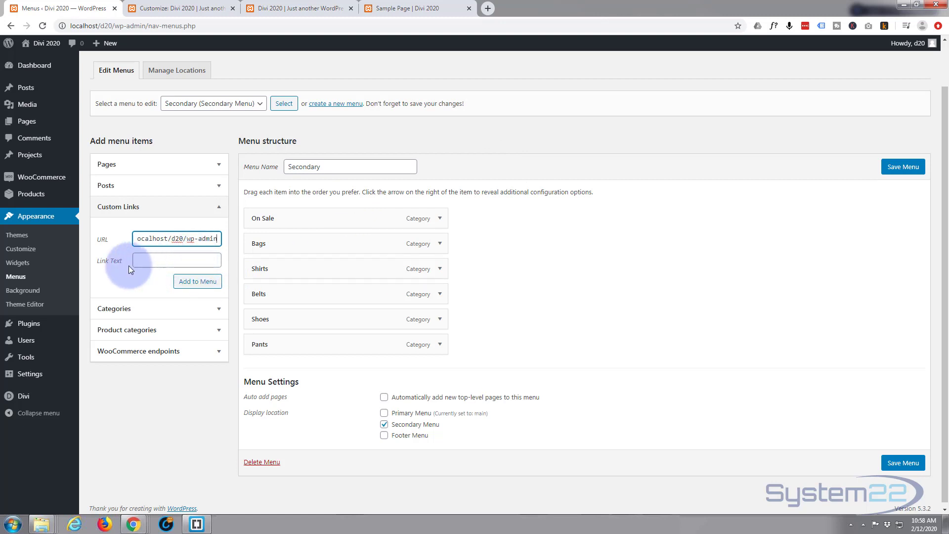
Give the wp-admin custom link the text 'Log in' and add it to the Secondary menu
left_click(148, 260)
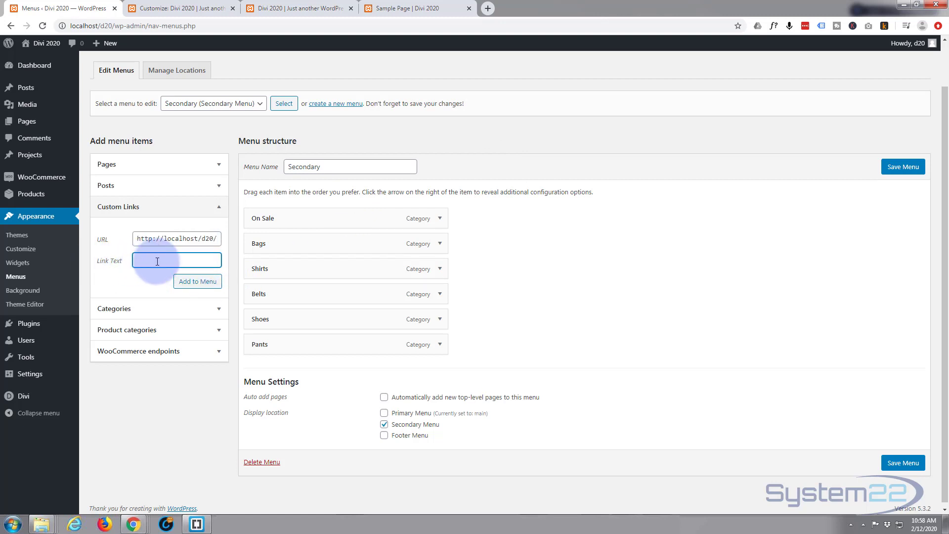
type("Log in")
left_click(198, 284)
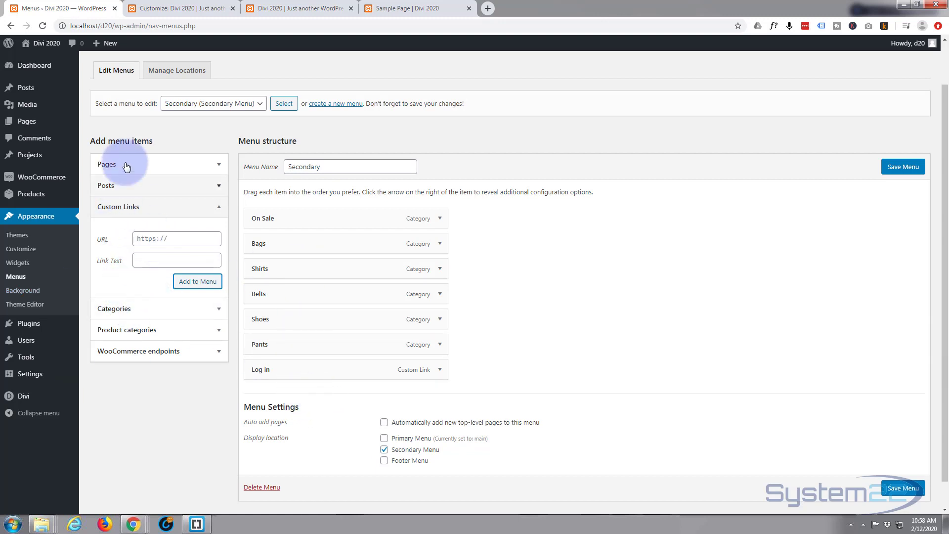
Switch to the Sample Page tab and close its developer tools panel
mouse_move(24, 127)
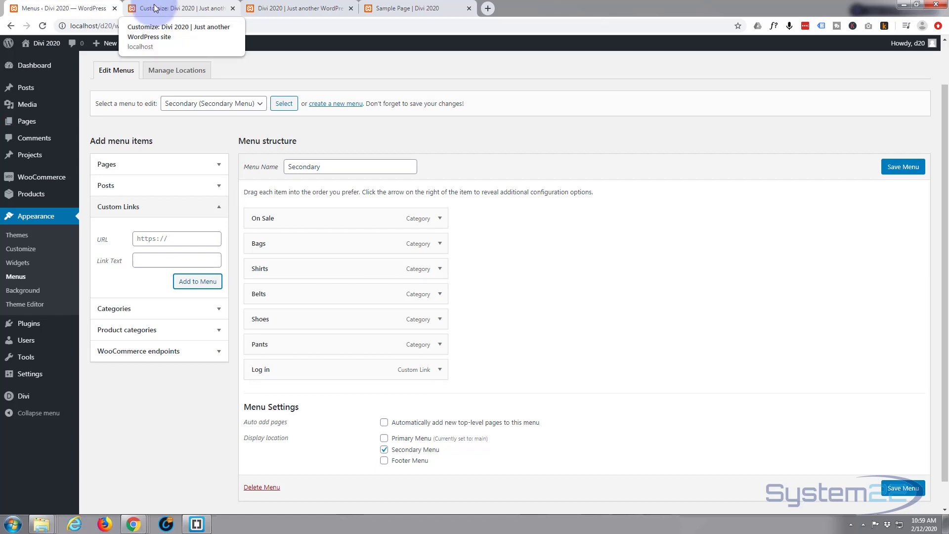
left_click(405, 8)
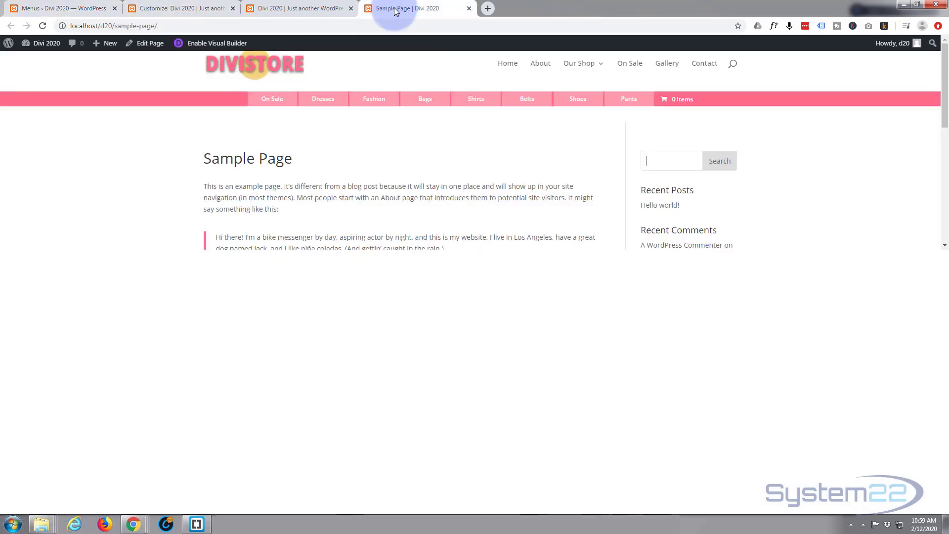
left_click(939, 239)
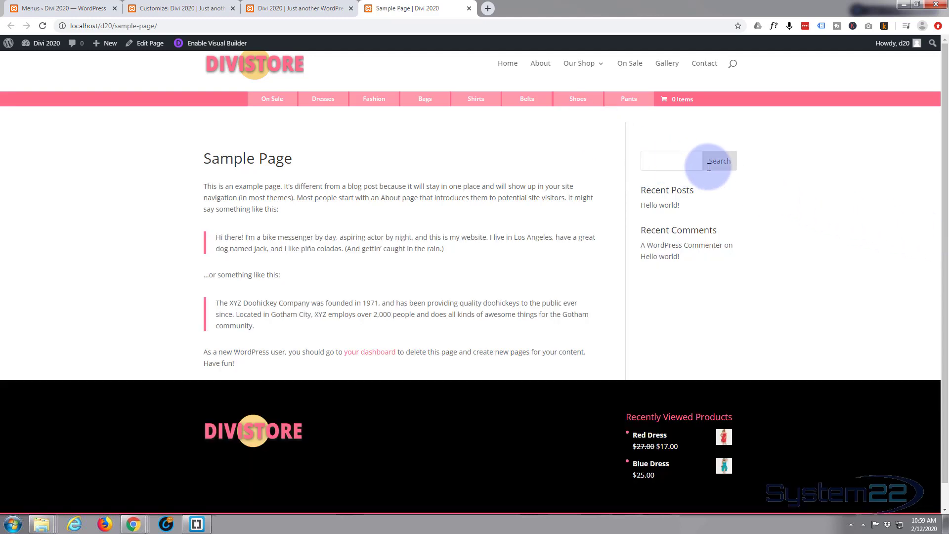
Inspect the sidebar search field and copy form#searchform's full HTML through Edit as HTML
right_click(674, 161)
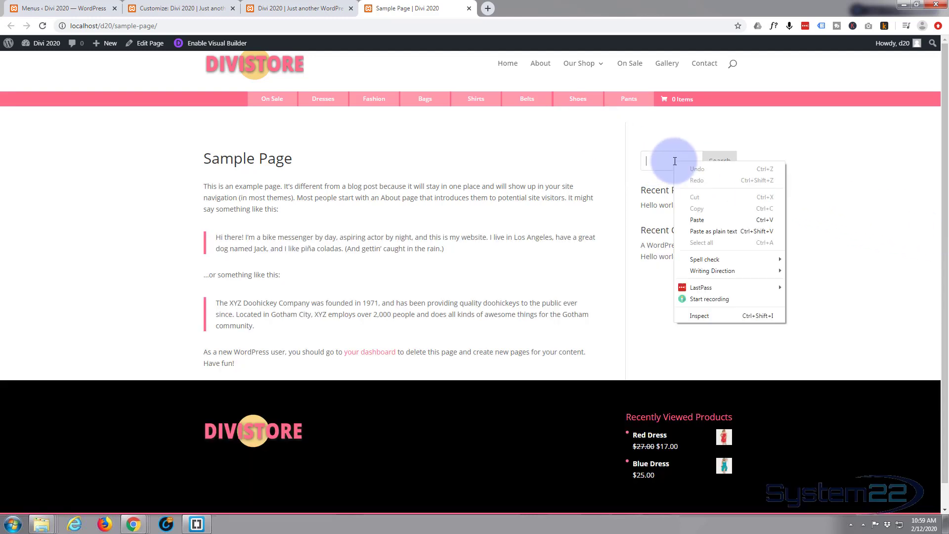
left_click(707, 318)
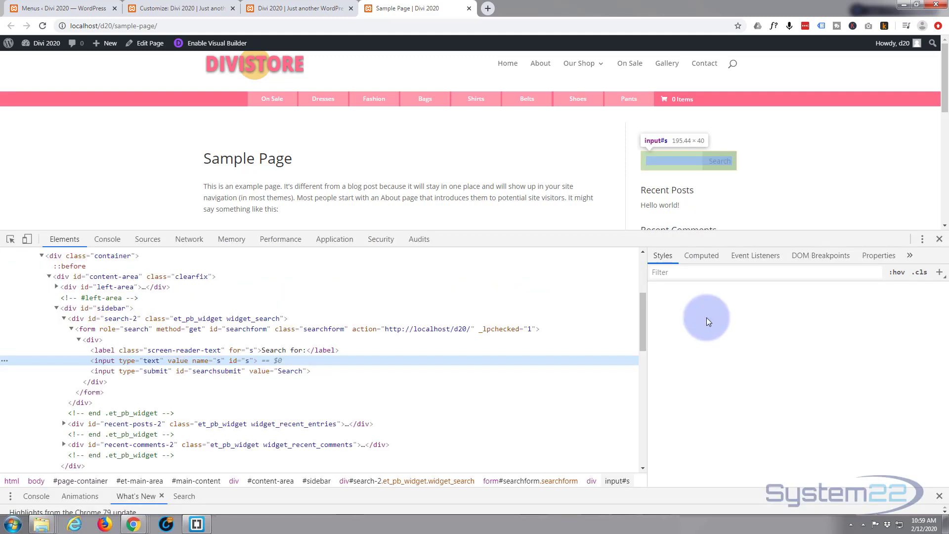
left_click(85, 330)
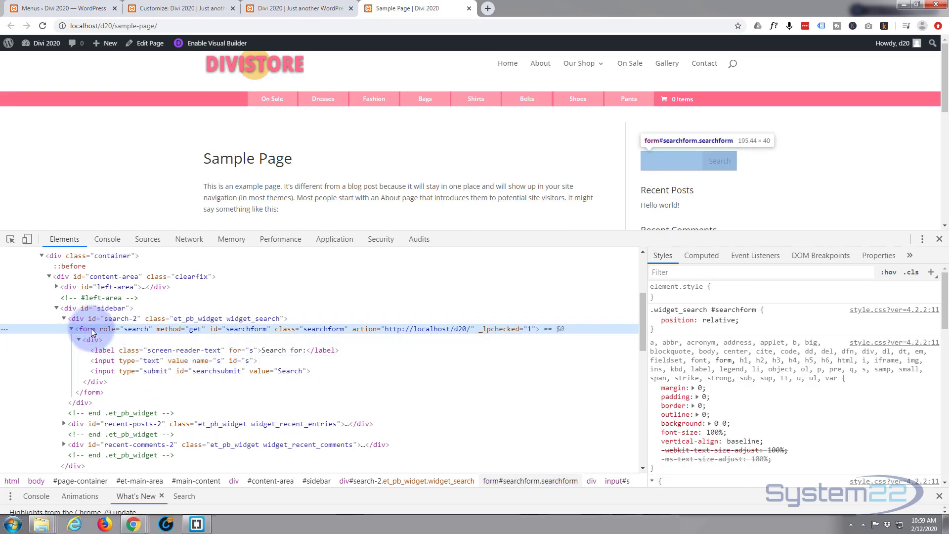
right_click(92, 332)
left_click(126, 349)
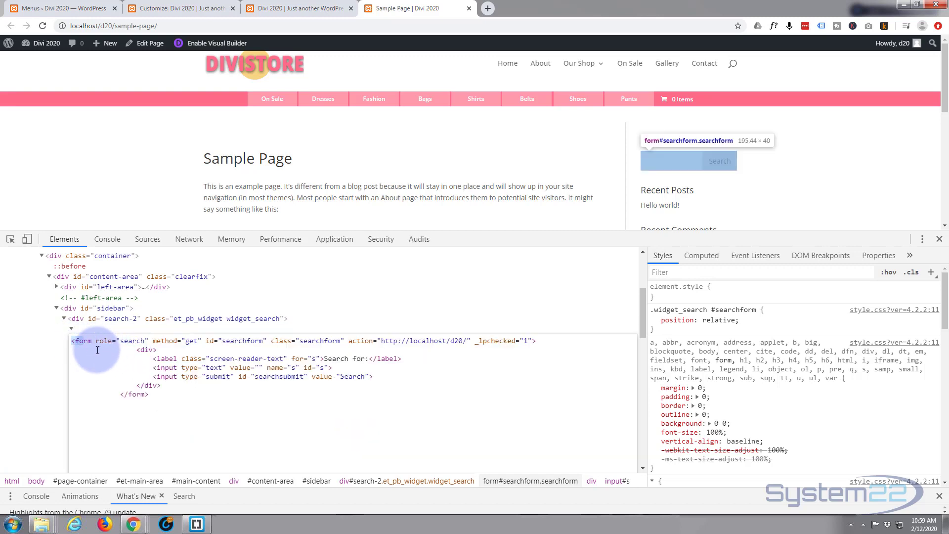
left_click_drag(72, 341, 203, 397)
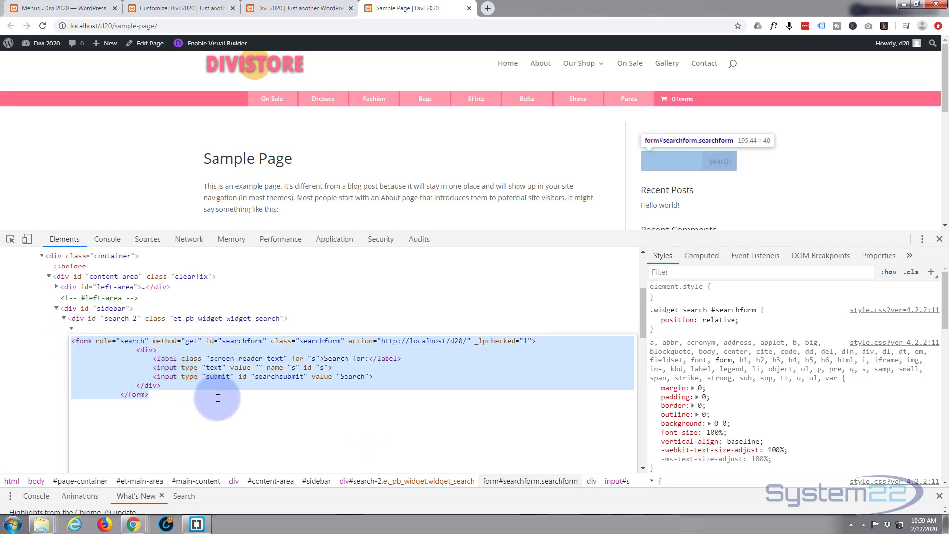
key("ctrl+c")
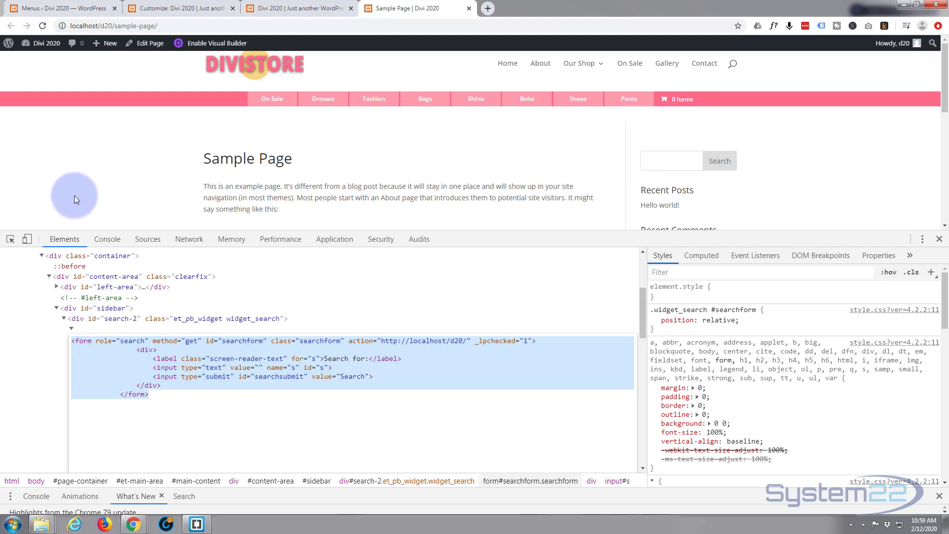
Add a custom link with the pasted search-form HTML as its text and # as its URL
left_click(76, 13)
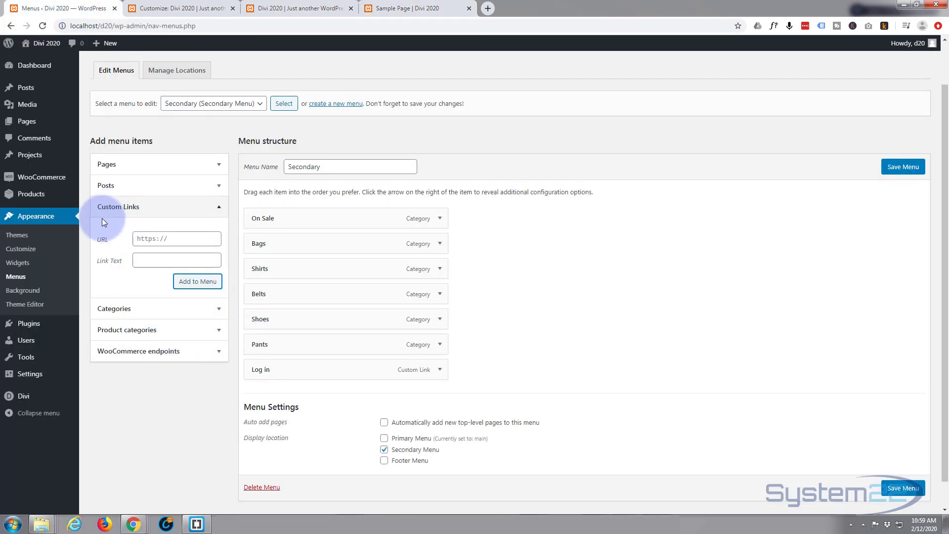
left_click(163, 261)
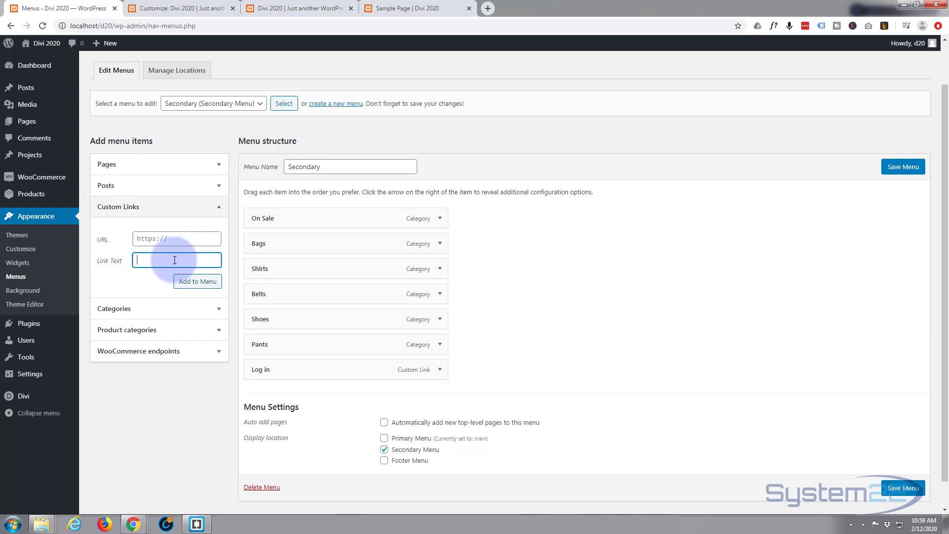
key("ctrl+v")
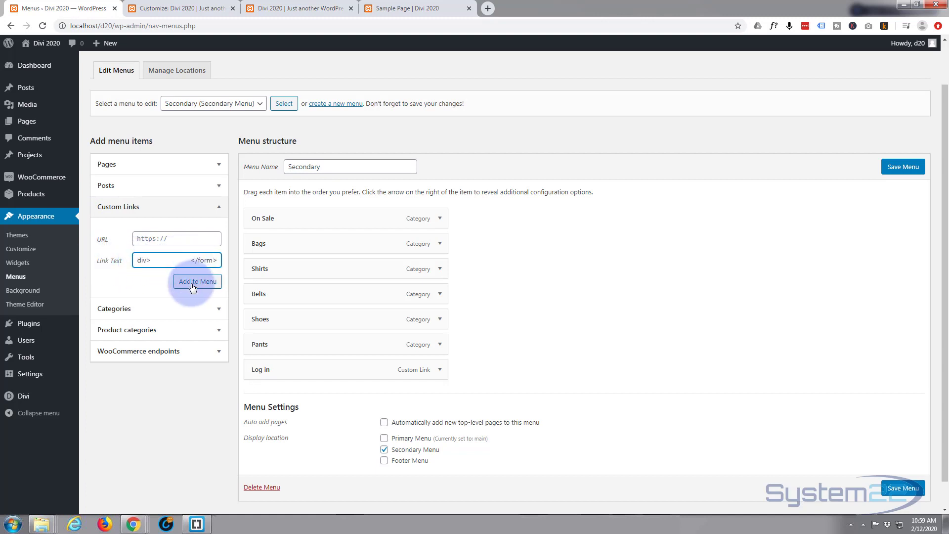
left_click(149, 237)
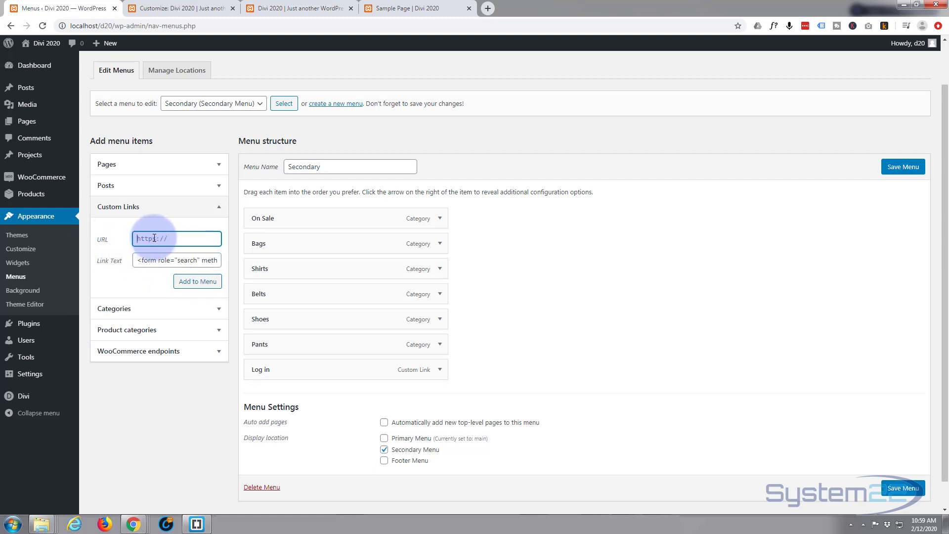
type("#")
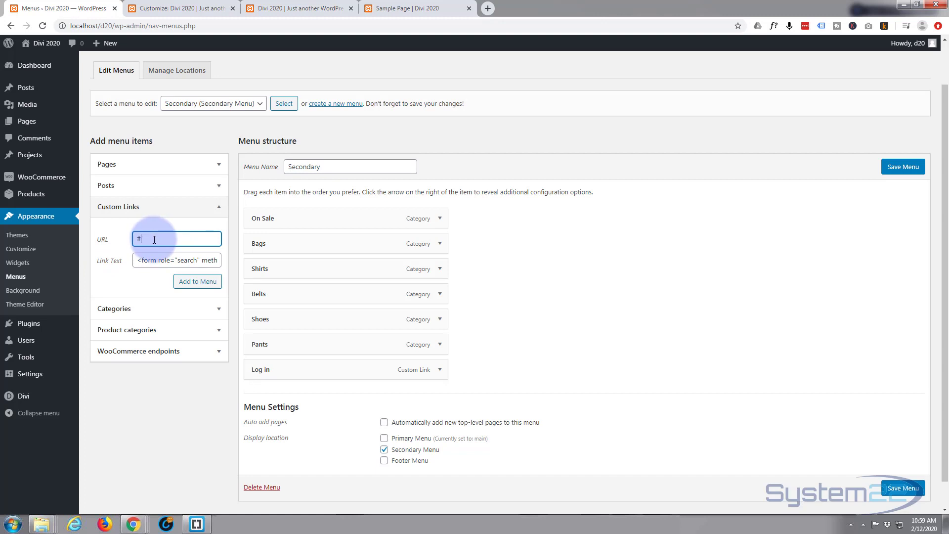
left_click(195, 283)
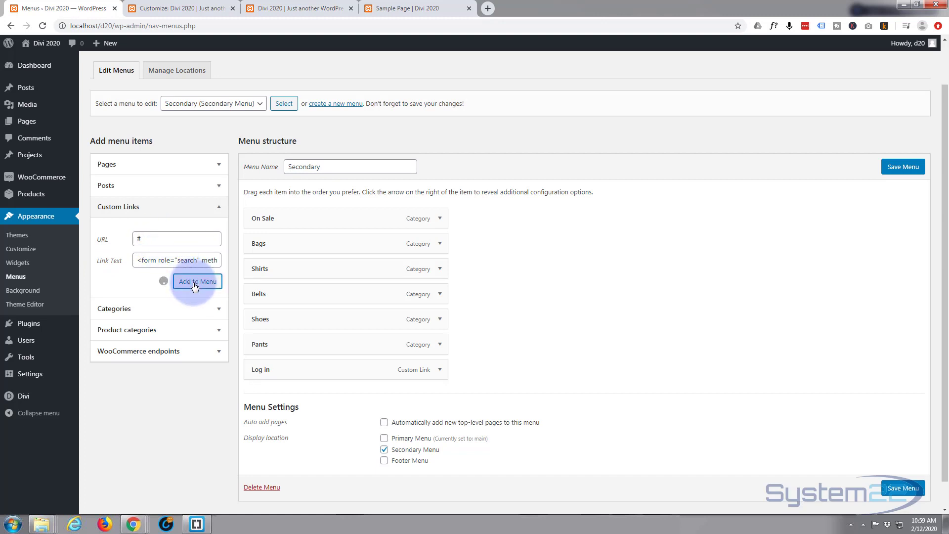
Delete the # from the search-form item's URL field, then save the Secondary menu
scroll(474, 376, "down", 2)
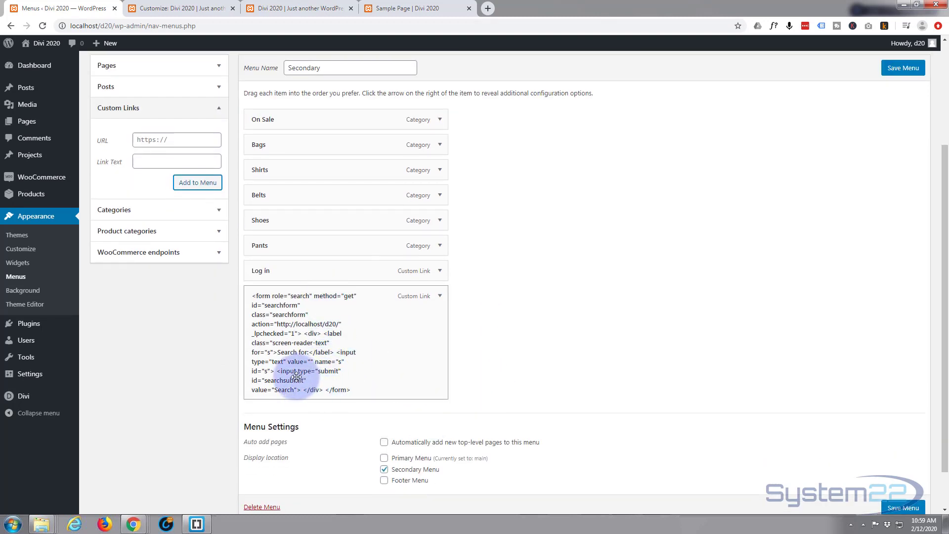
left_click(440, 296)
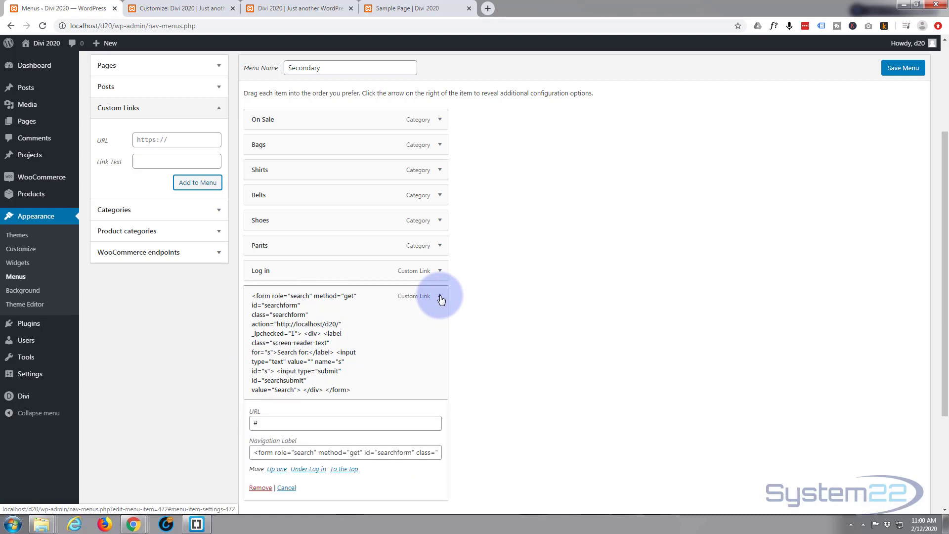
double_click(263, 424)
key("BackSpace")
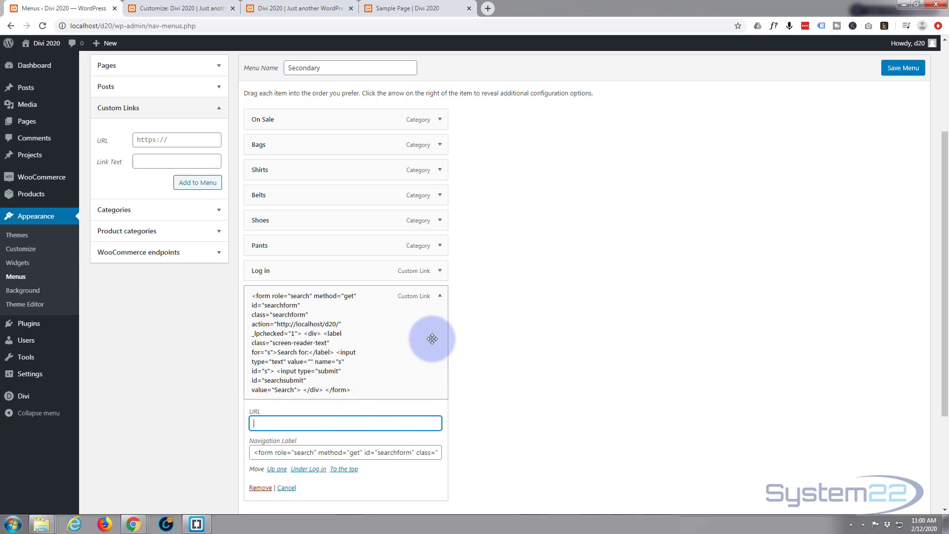
left_click(440, 296)
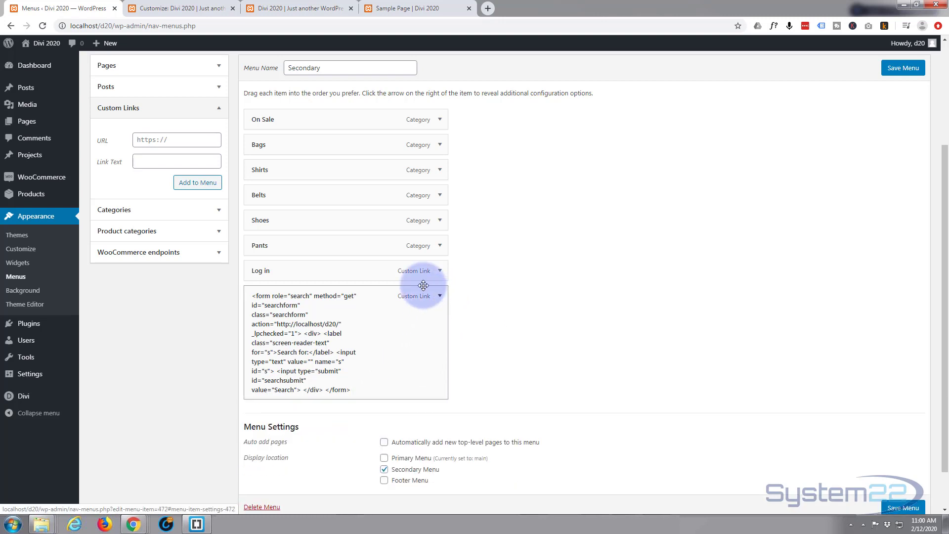
left_click(902, 69)
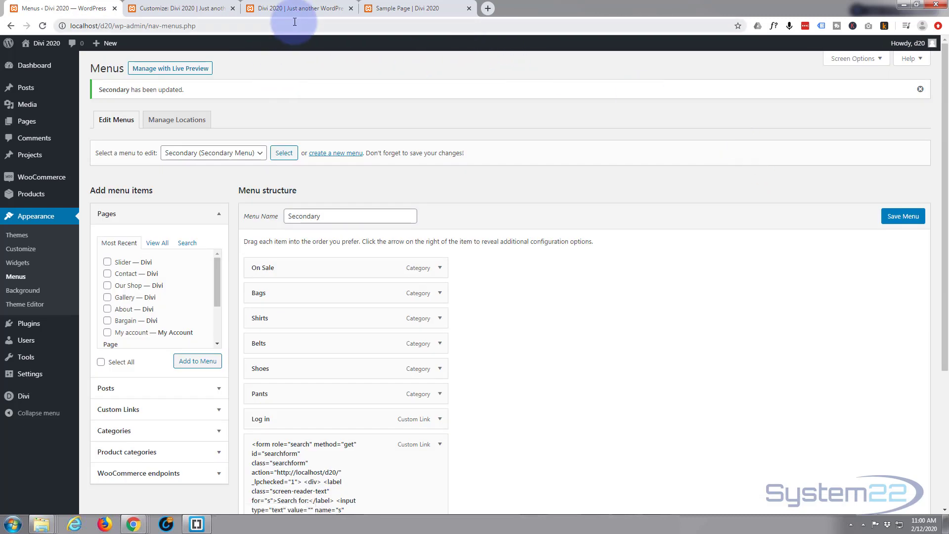
Reload the front page to see Log in and the search box, then follow Log in to the Dashboard
left_click(307, 8)
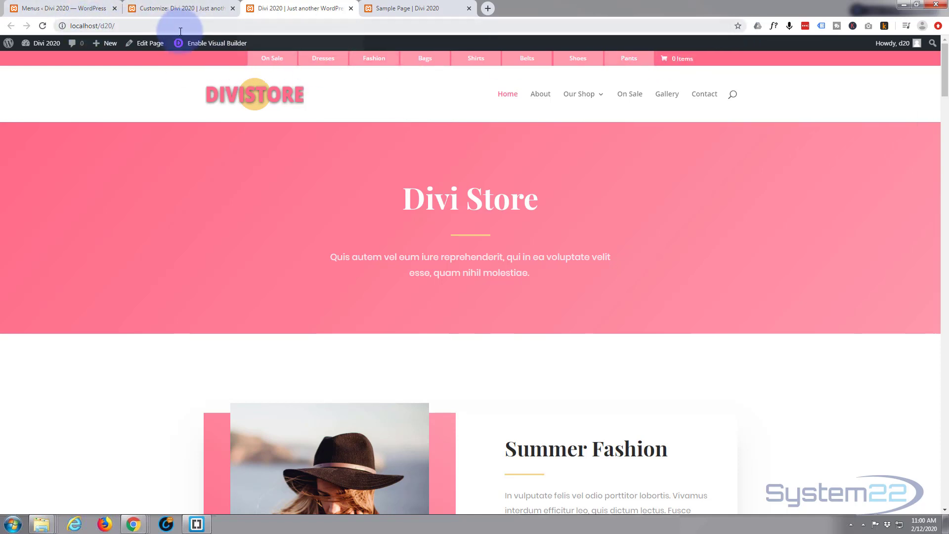
left_click(43, 26)
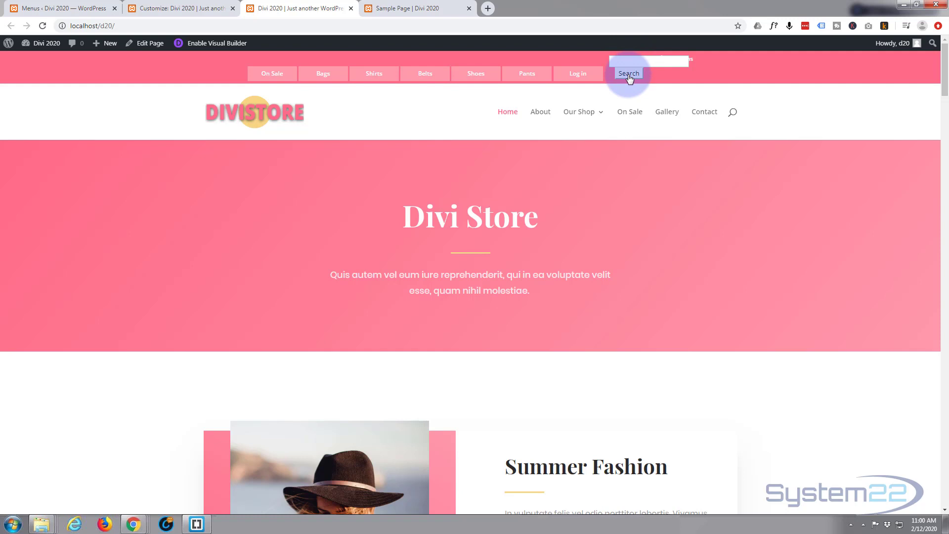
left_click(583, 77)
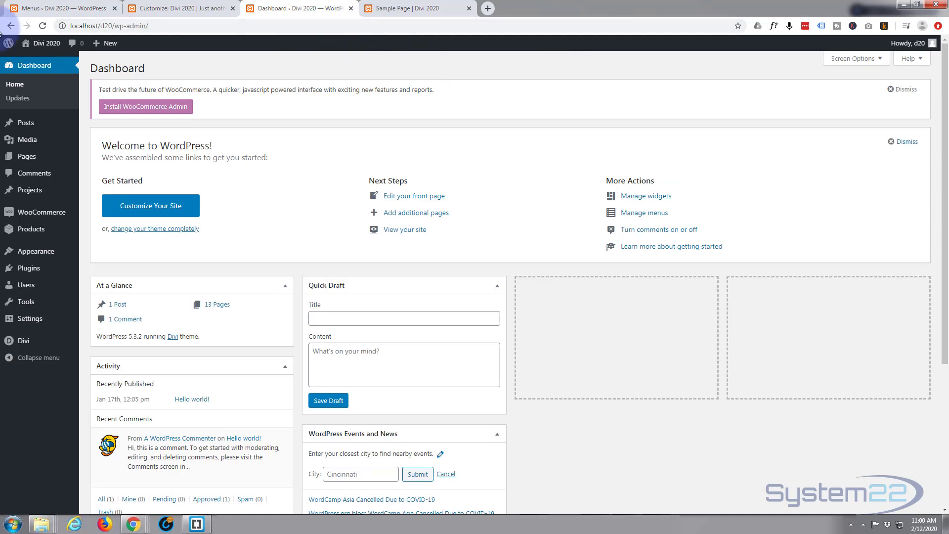
left_click(86, 27)
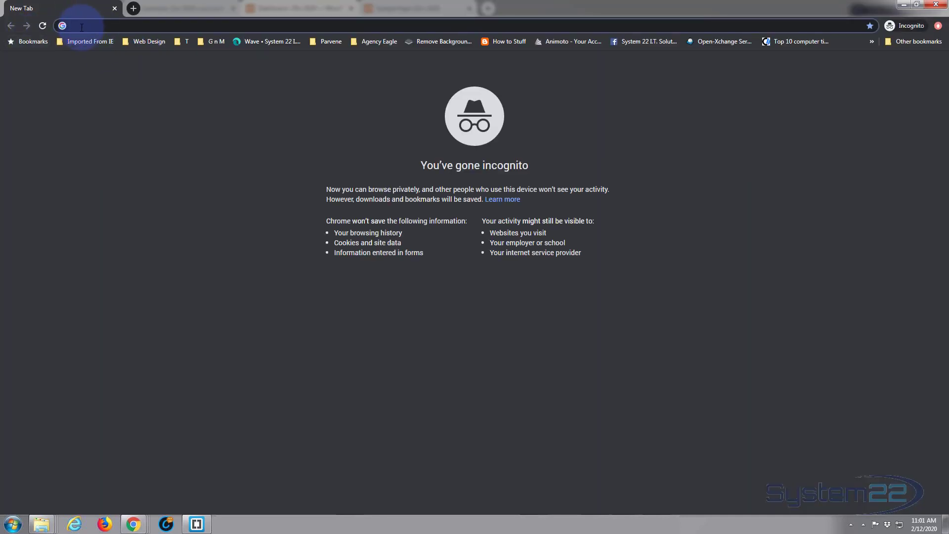
key("ctrl+v")
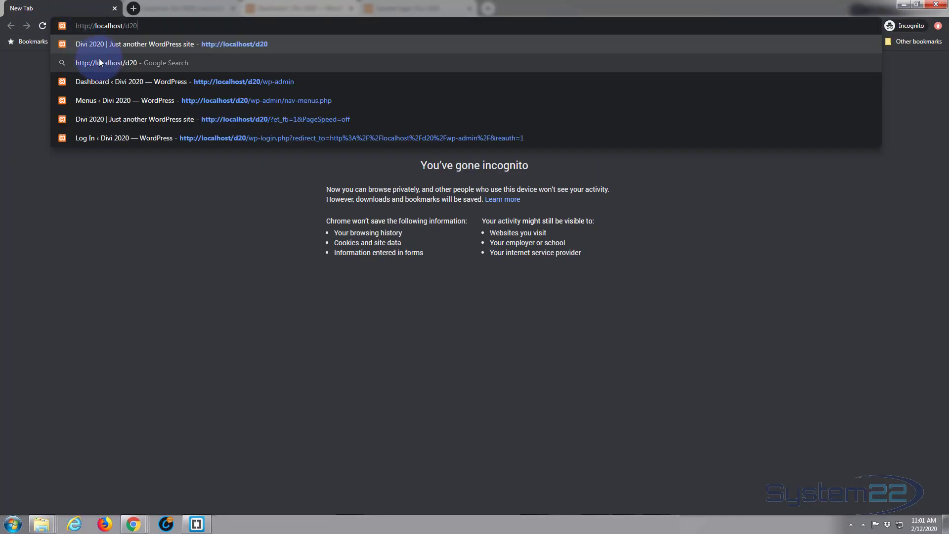
key("Return")
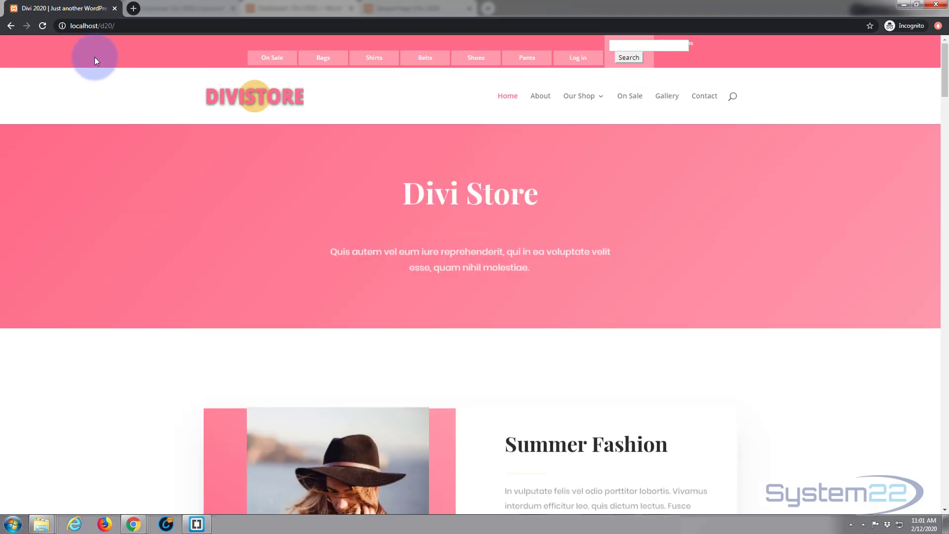
left_click(579, 58)
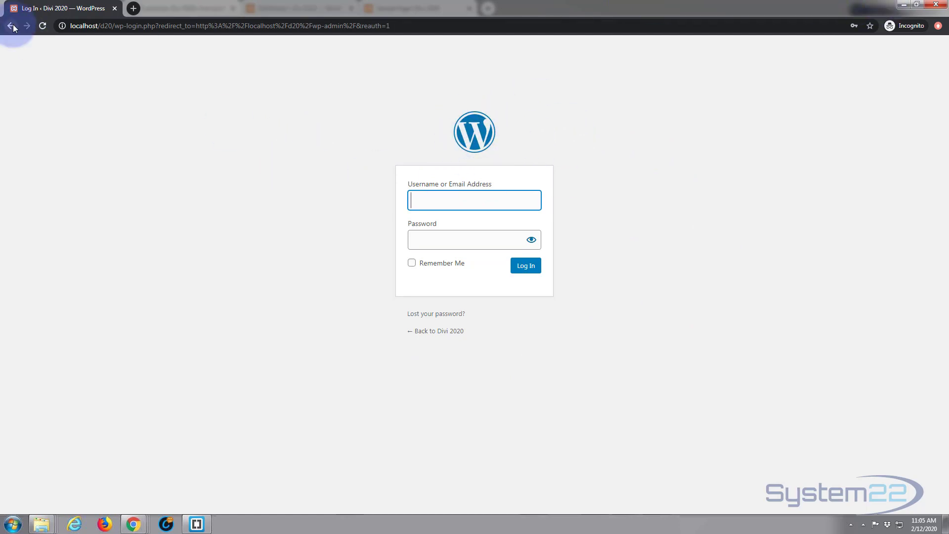
Go back to the homepage, try the header search form, then close the private window
left_click(11, 26)
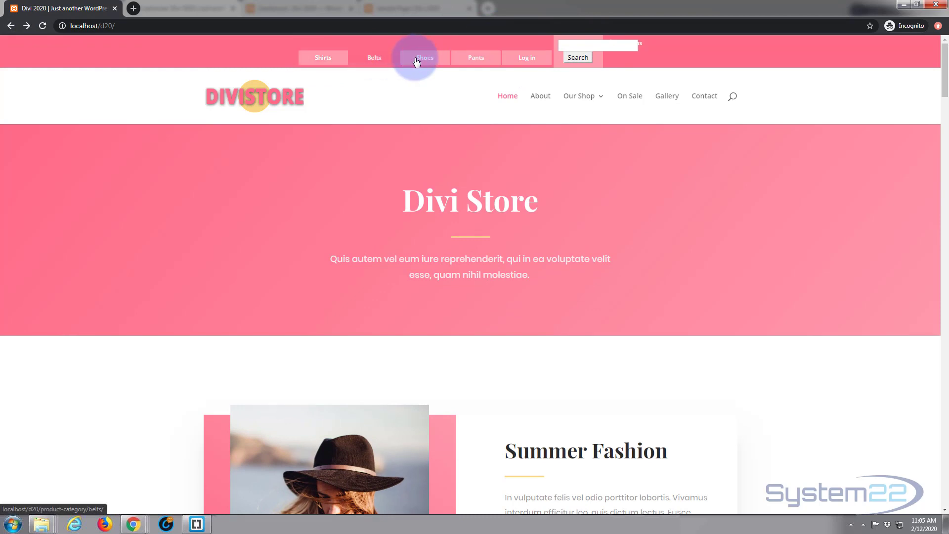
triple_click(576, 44)
left_click(574, 42)
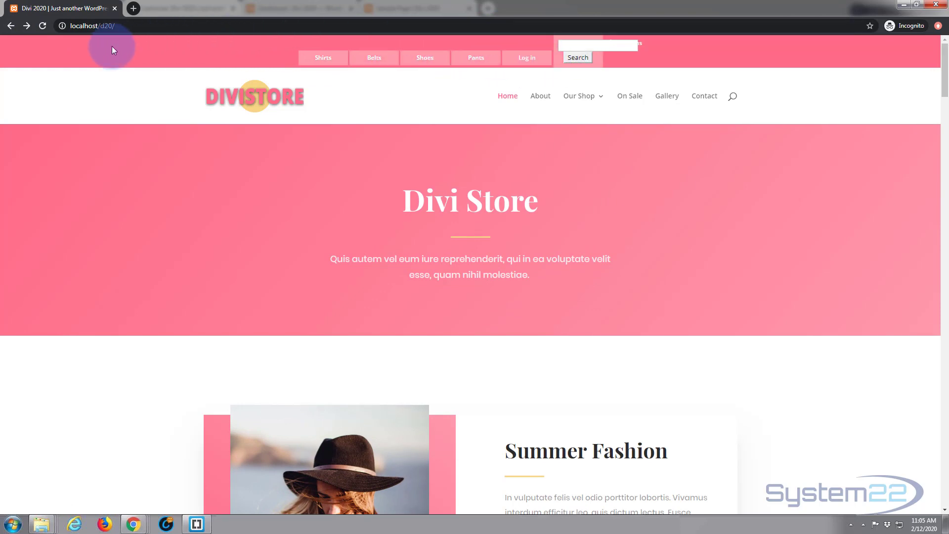
left_click(938, 5)
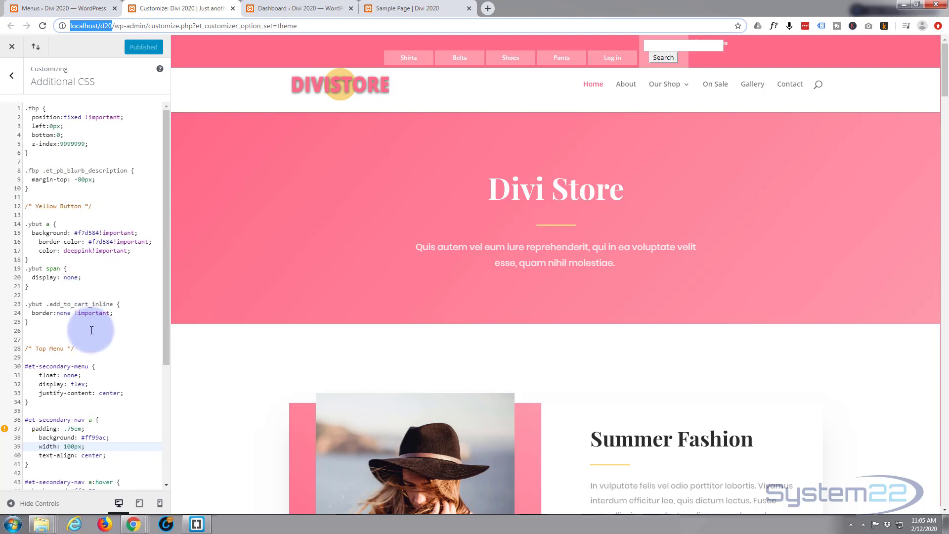
Make the #et-secondary-nav a rule on line 39 use min-width: 100px, then publish
double_click(73, 446)
scroll(80, 417, "down", 1)
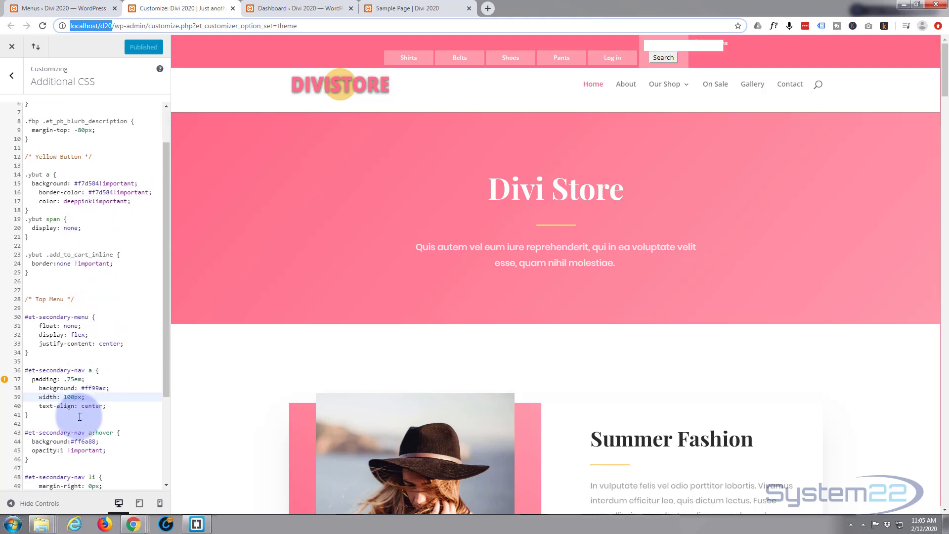
left_click(74, 397)
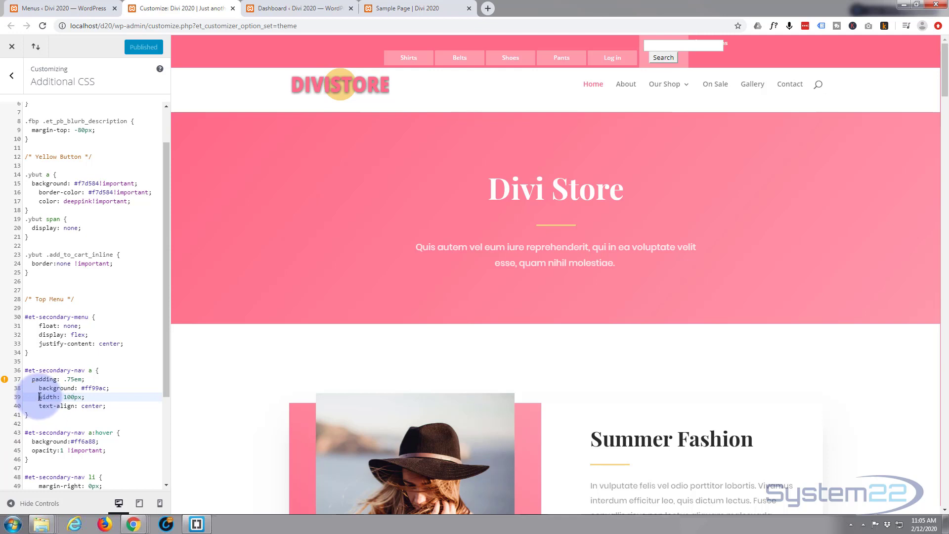
key("Home")
type("mi")
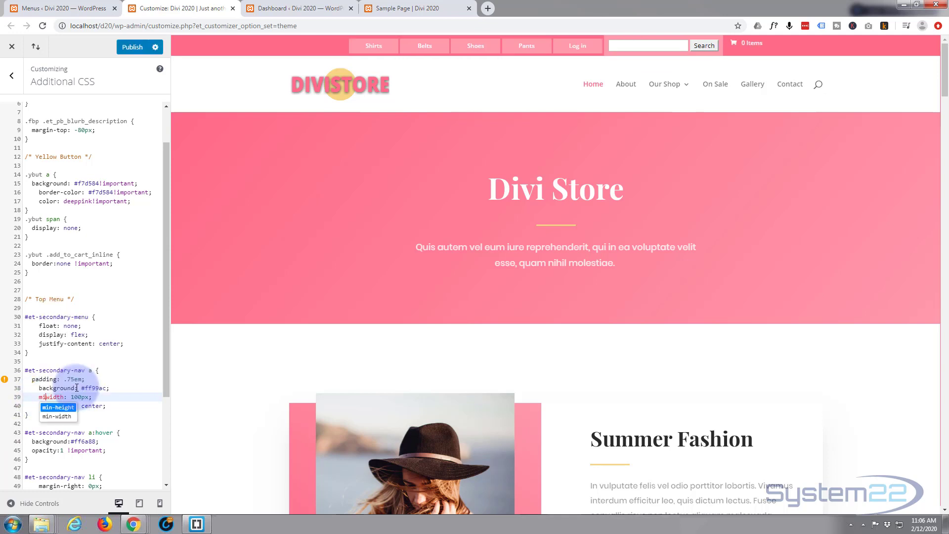
type("n-")
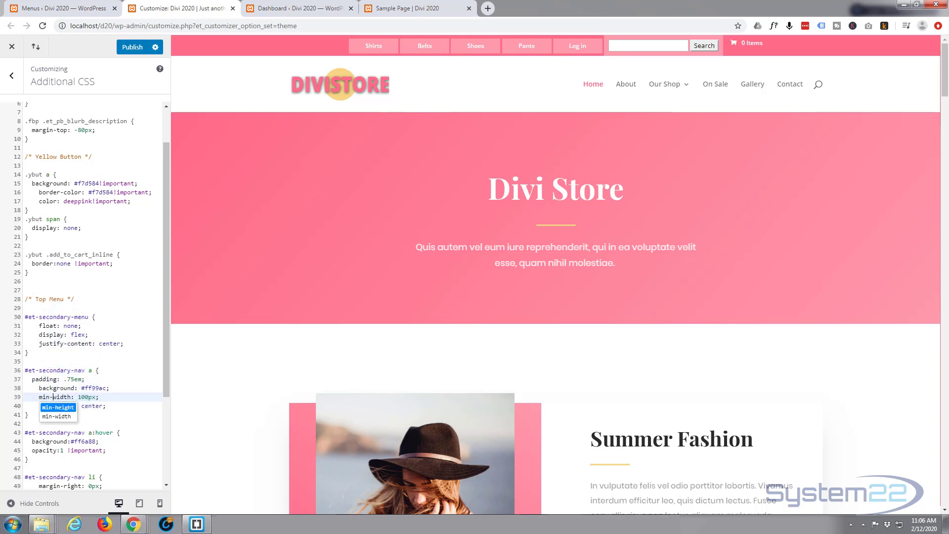
left_click(130, 50)
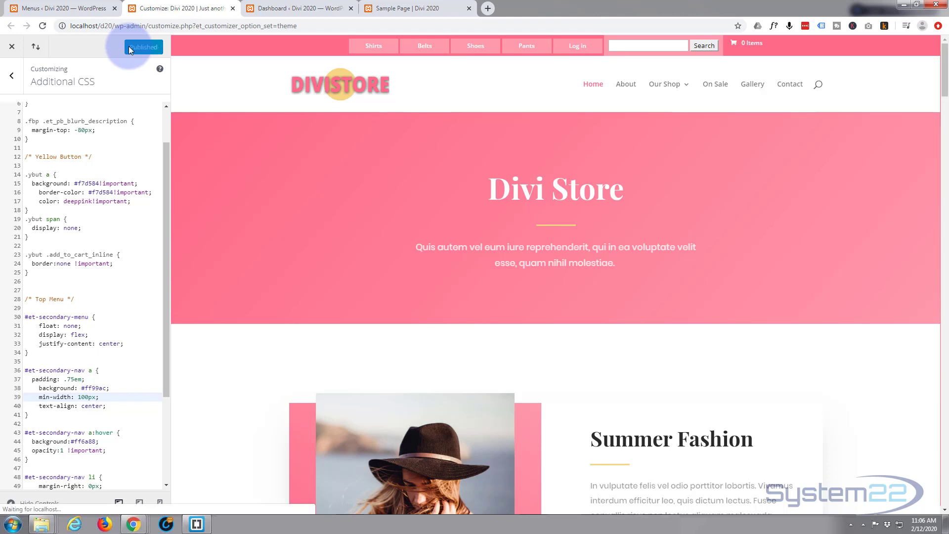
left_click(641, 45)
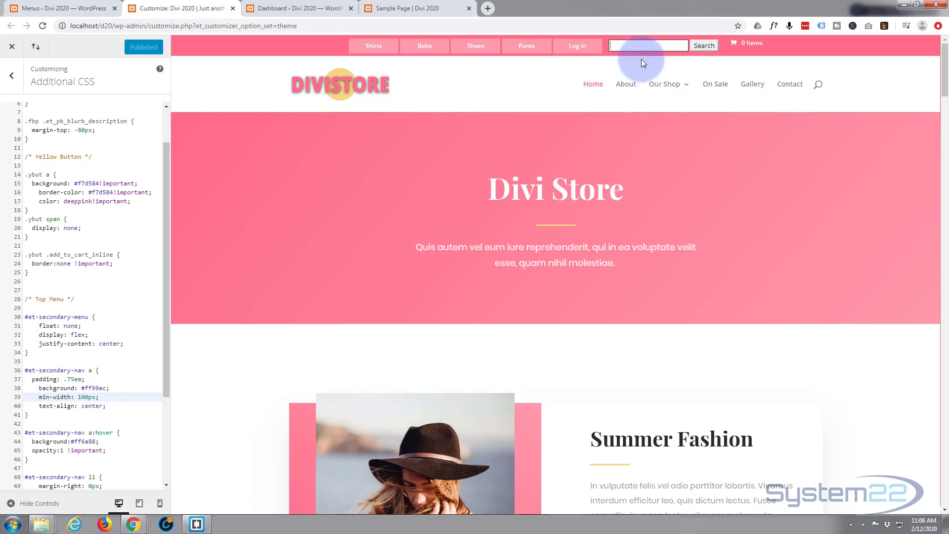
left_click(577, 45)
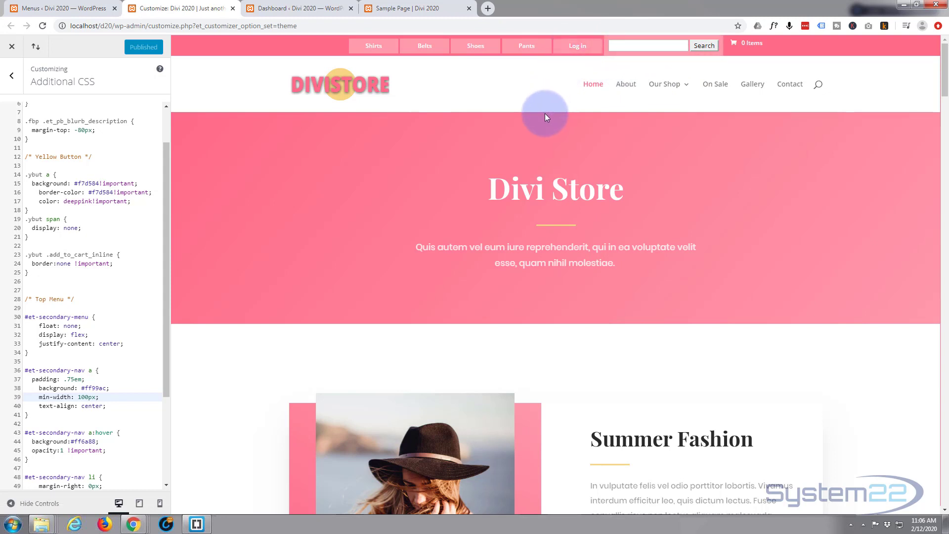